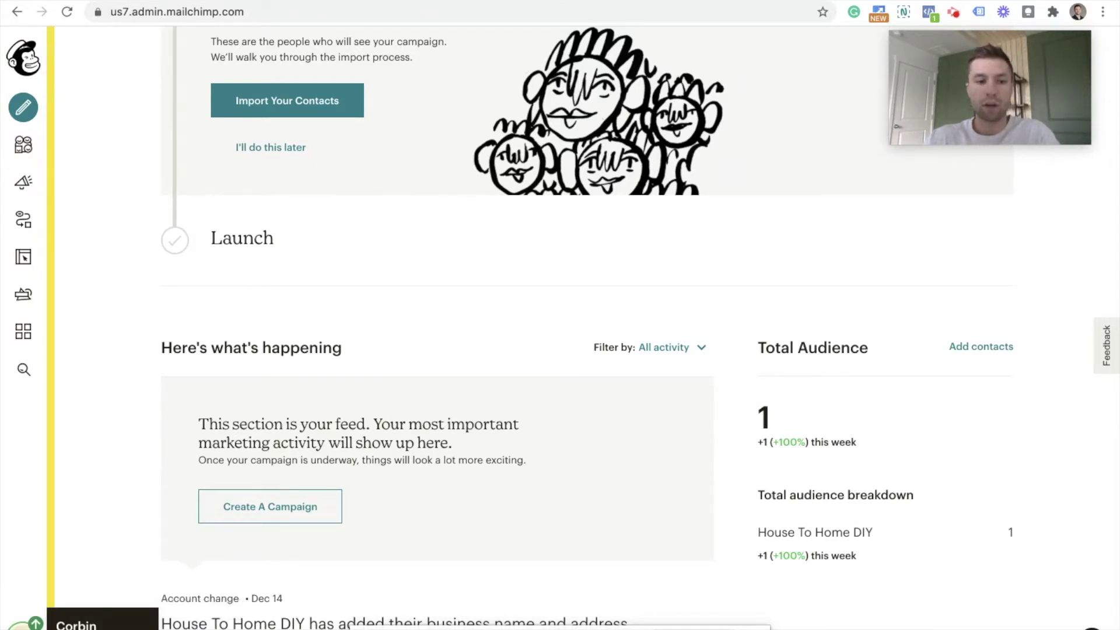
# Step: Go to the Mailchimp API keys page through the account menu's Account > Extras
pyautogui.click(23, 623)
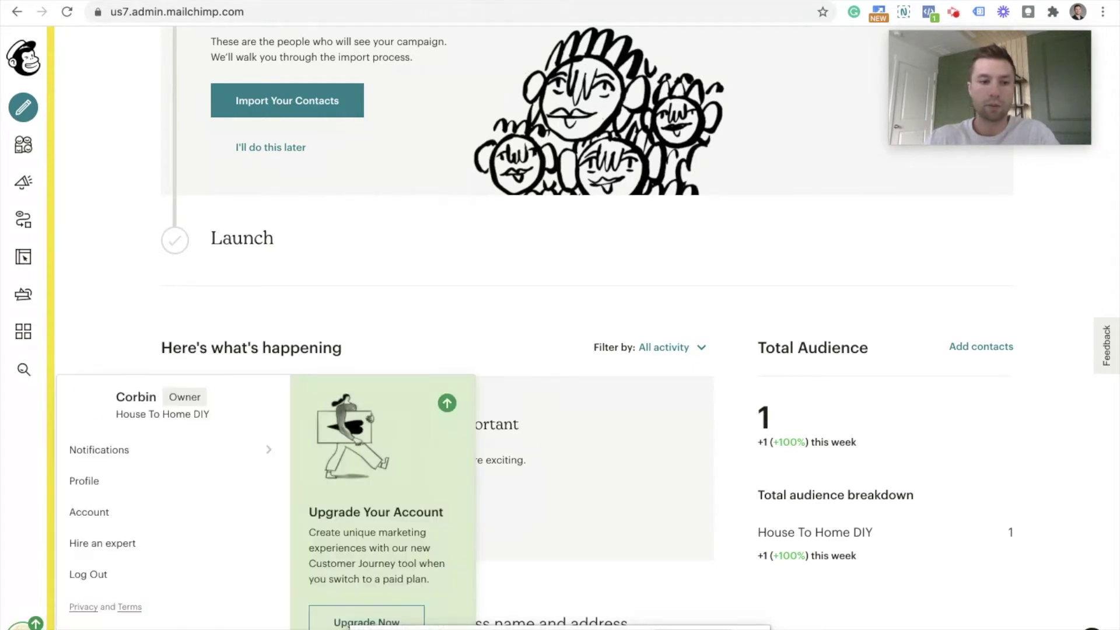
pyautogui.click(130, 513)
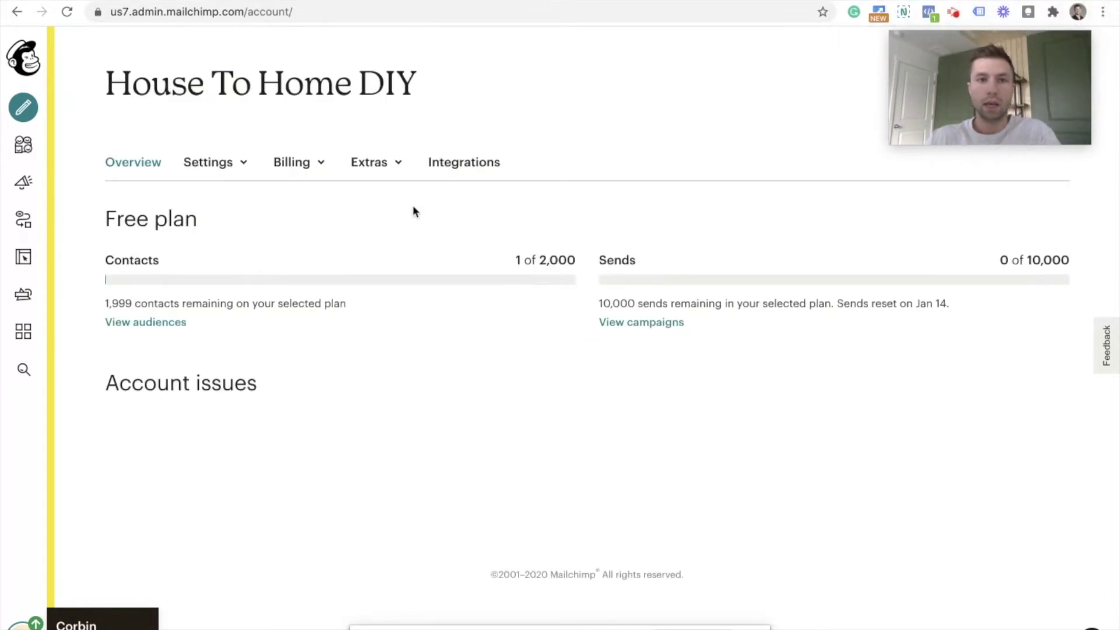
pyautogui.click(392, 168)
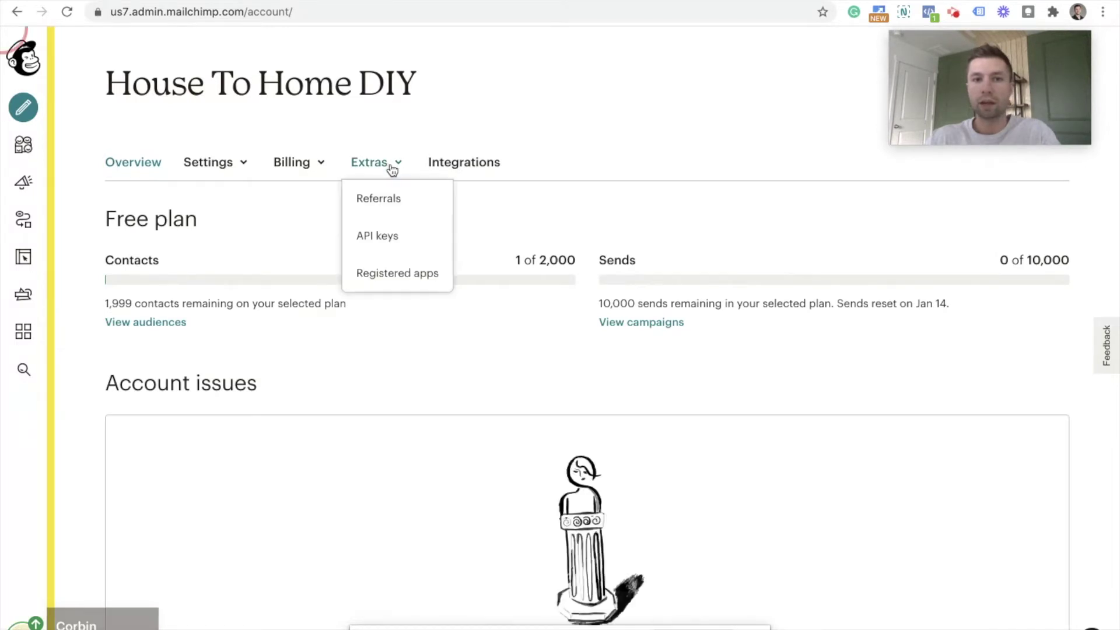
pyautogui.click(382, 237)
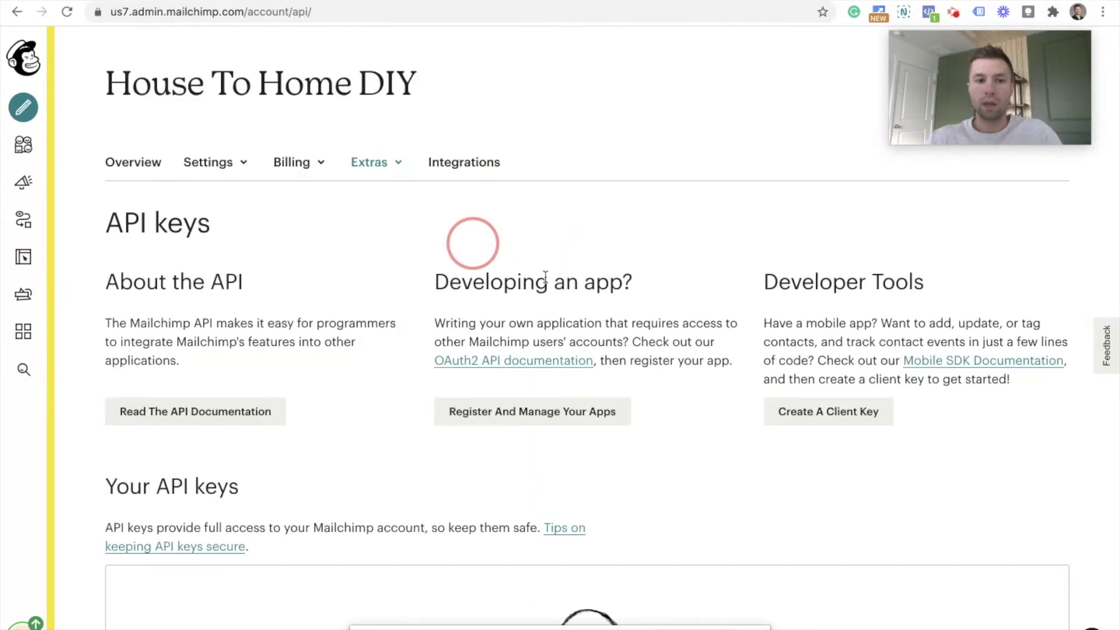
# Step: Scroll to the Your API keys section and create a new API key
pyautogui.scroll(-5, 544, 279)
pyautogui.scroll(-3, 545, 275)
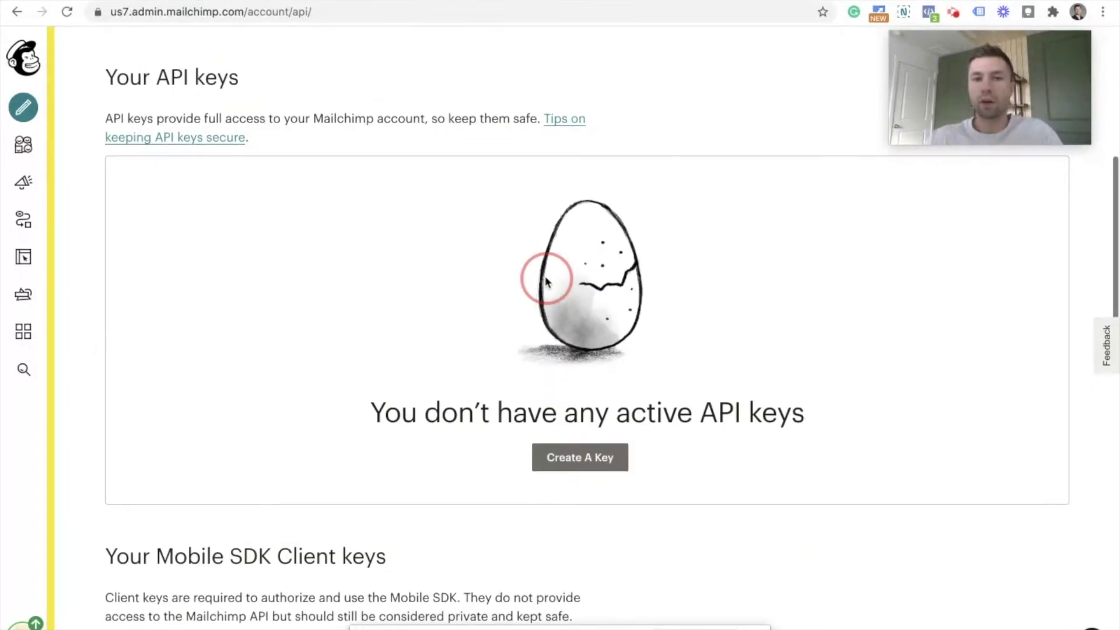
pyautogui.scroll(2, 545, 276)
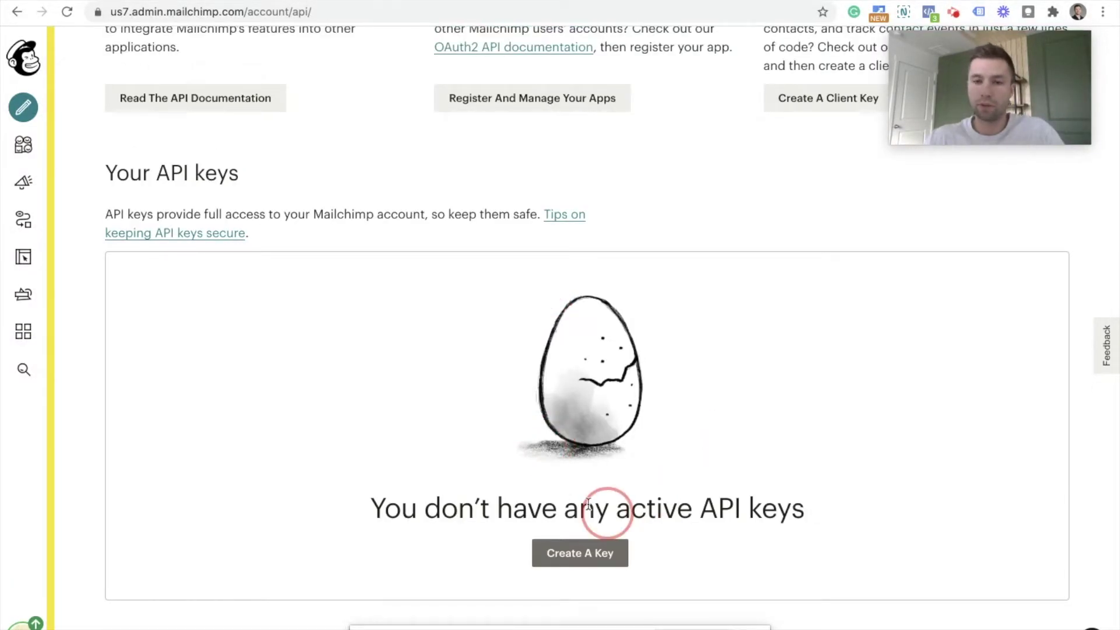
pyautogui.scroll(-1, 701, 454)
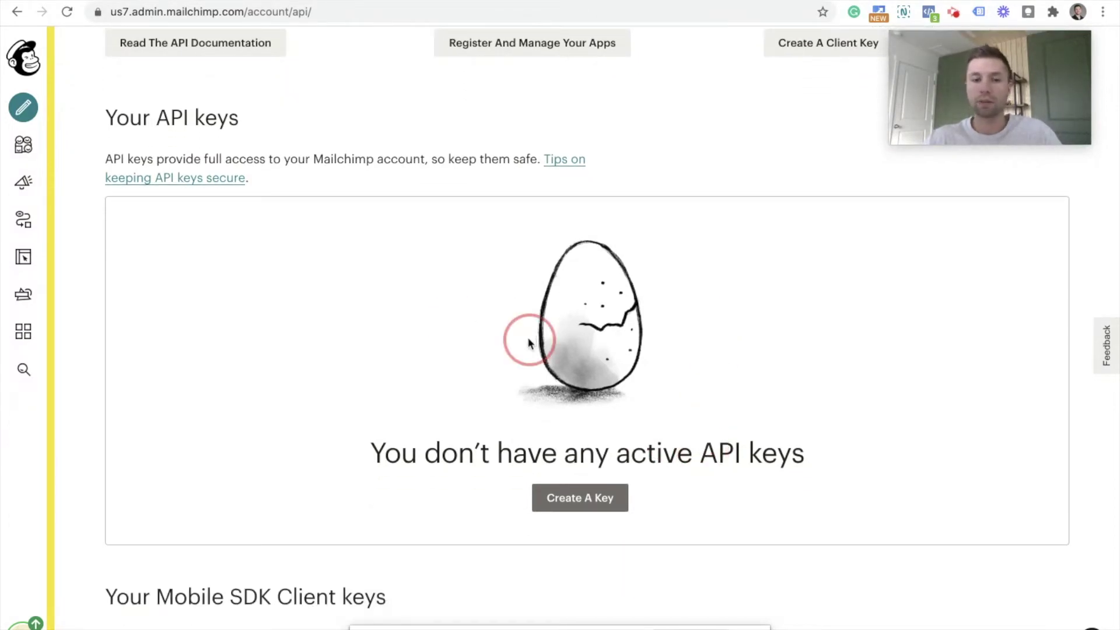
pyautogui.click(570, 499)
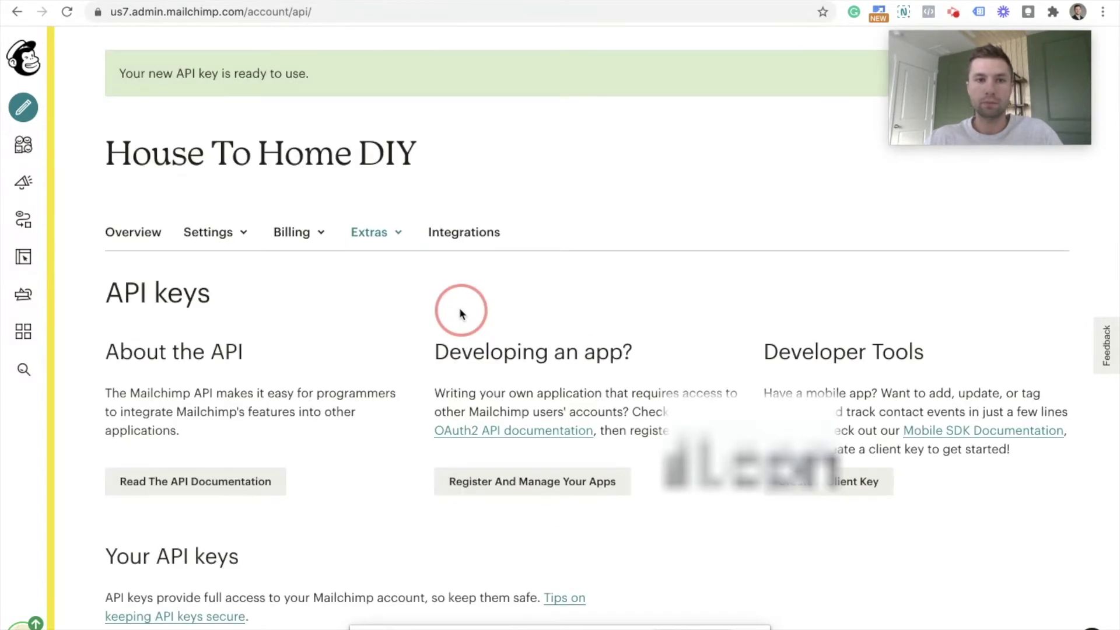
# Step: Select the newly created API key value in the key table to copy it
pyautogui.scroll(-5, 585, 299)
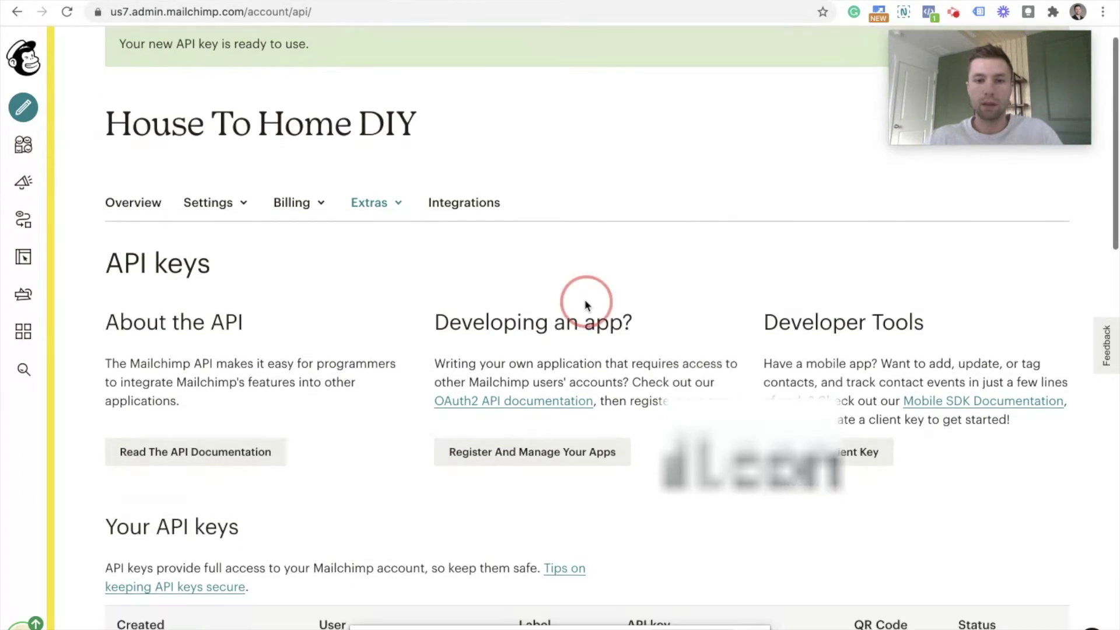
pyautogui.click(647, 419)
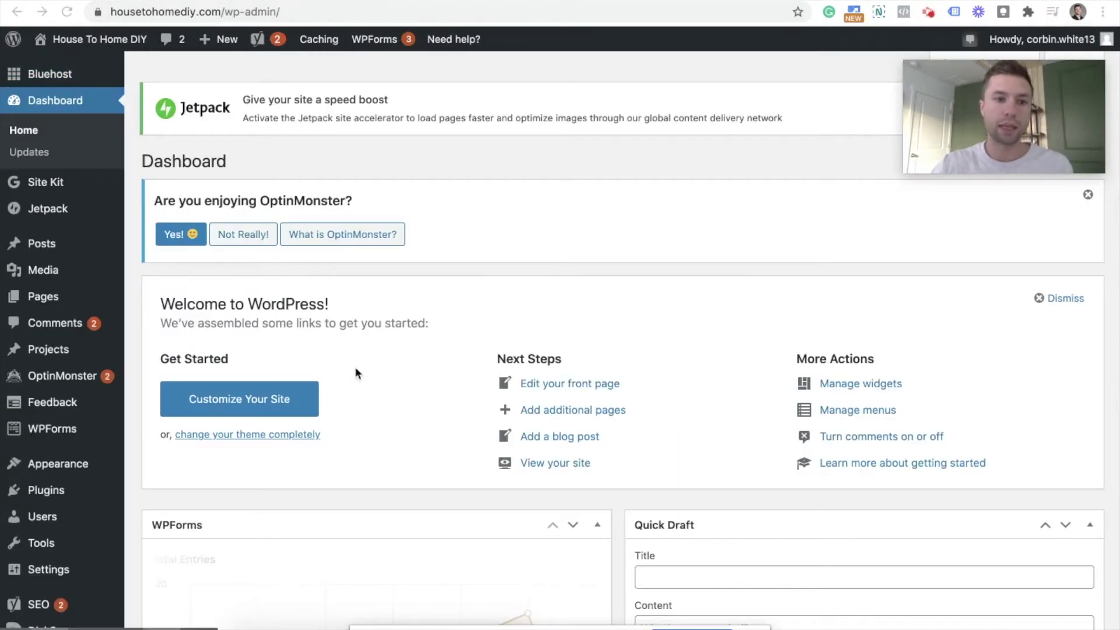
# Step: Open the '(no title)' Divi draft from All Pages with Edit With Divi
pyautogui.click(49, 300)
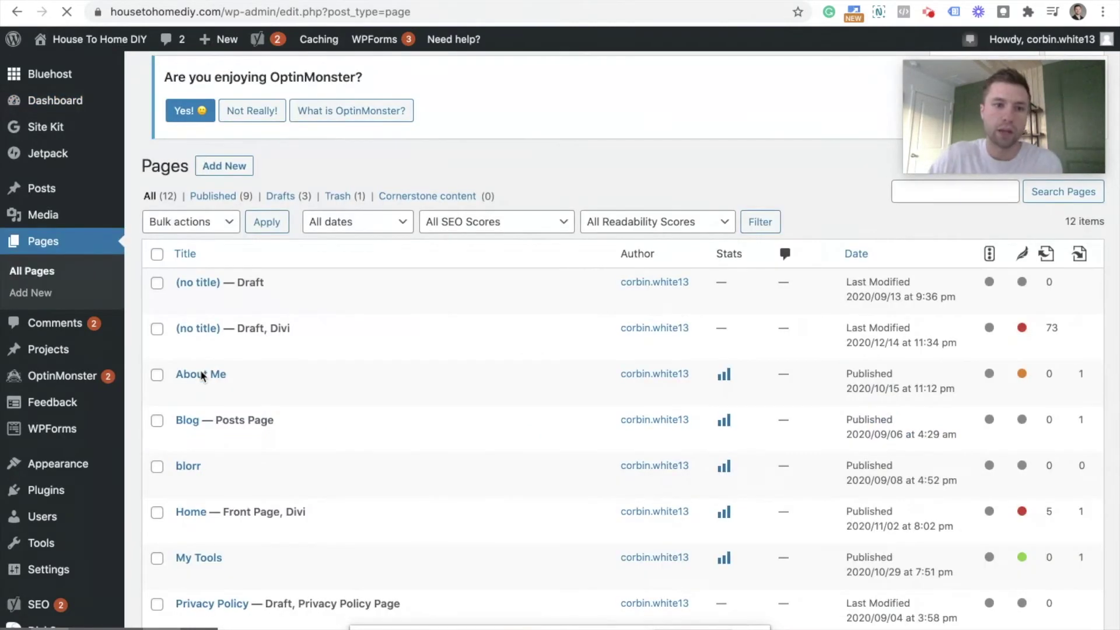
pyautogui.moveTo(288, 310)
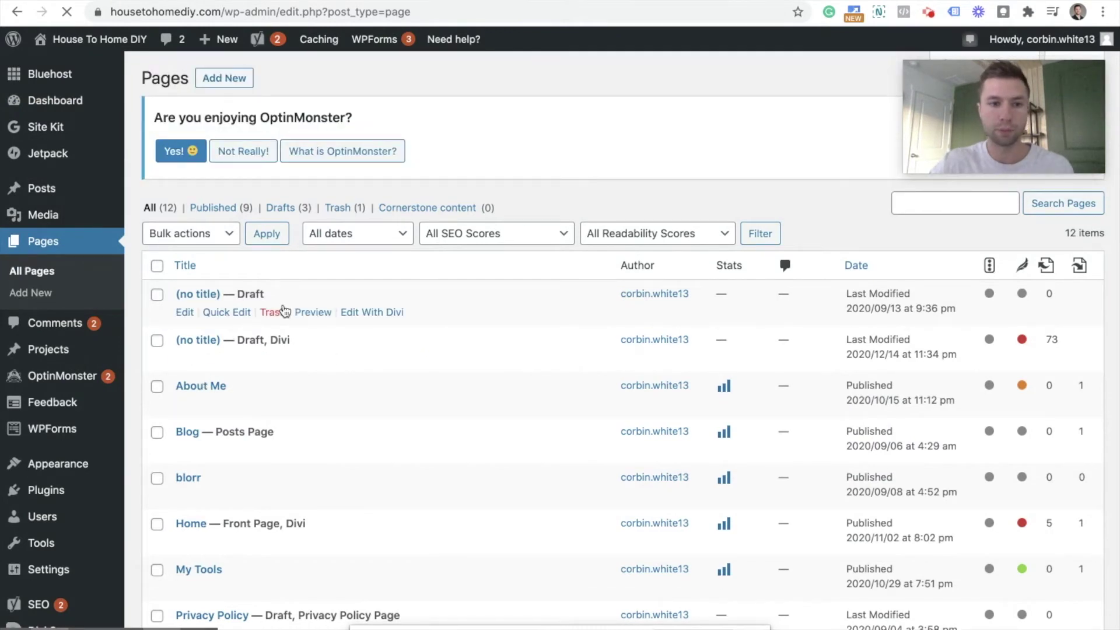
pyautogui.moveTo(342, 348)
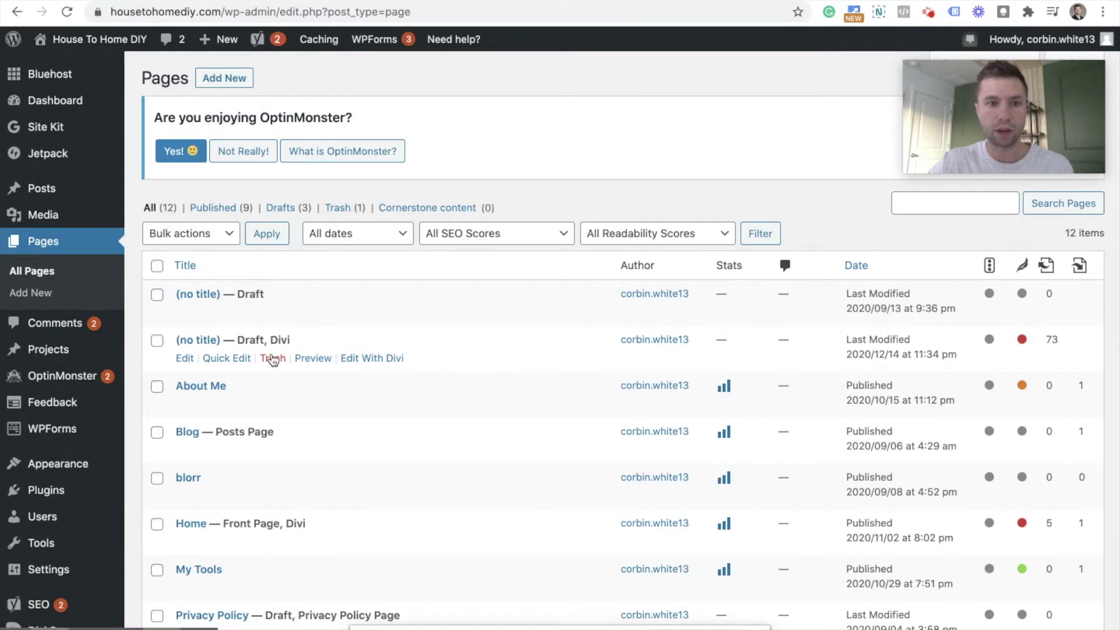
pyautogui.click(364, 358)
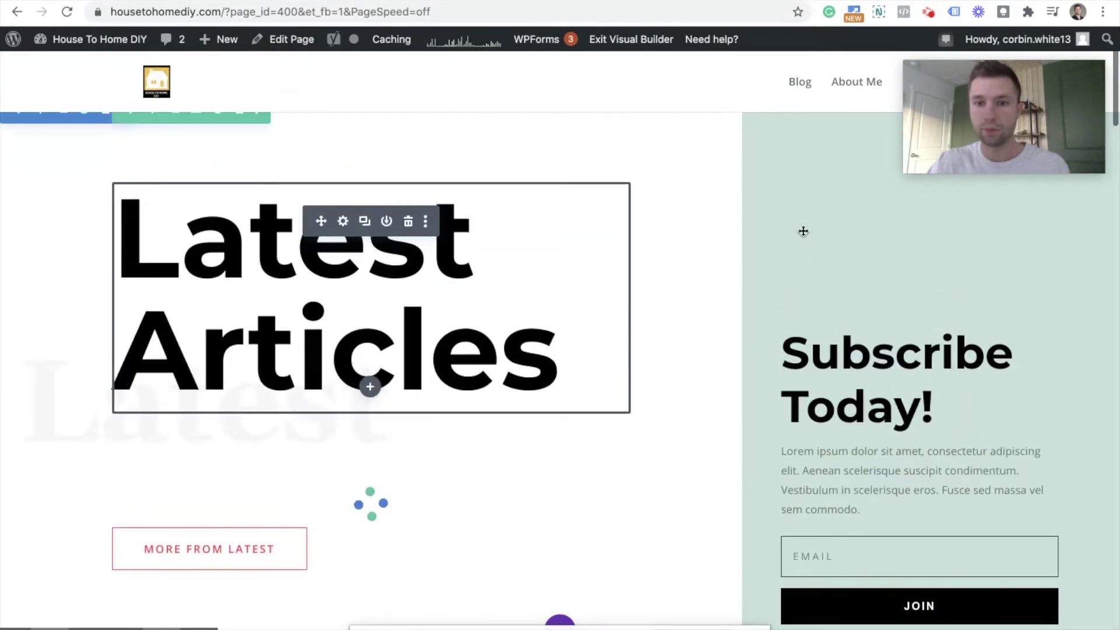
# Step: Open the email optin module's settings and expand its Email Account section
pyautogui.scroll(-2, 838, 394)
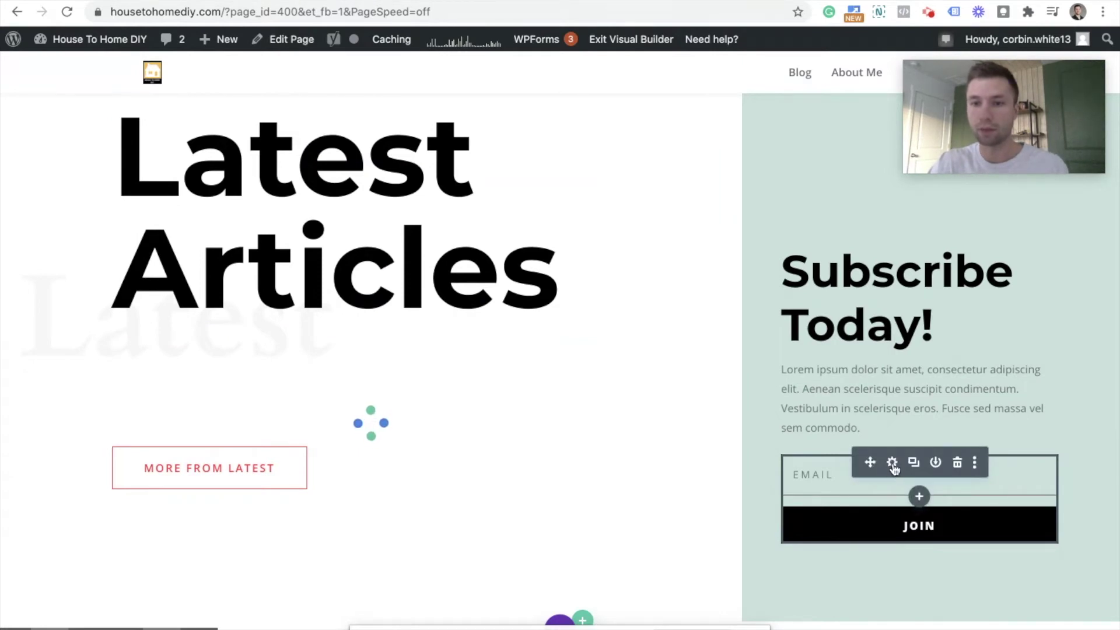
pyautogui.click(893, 465)
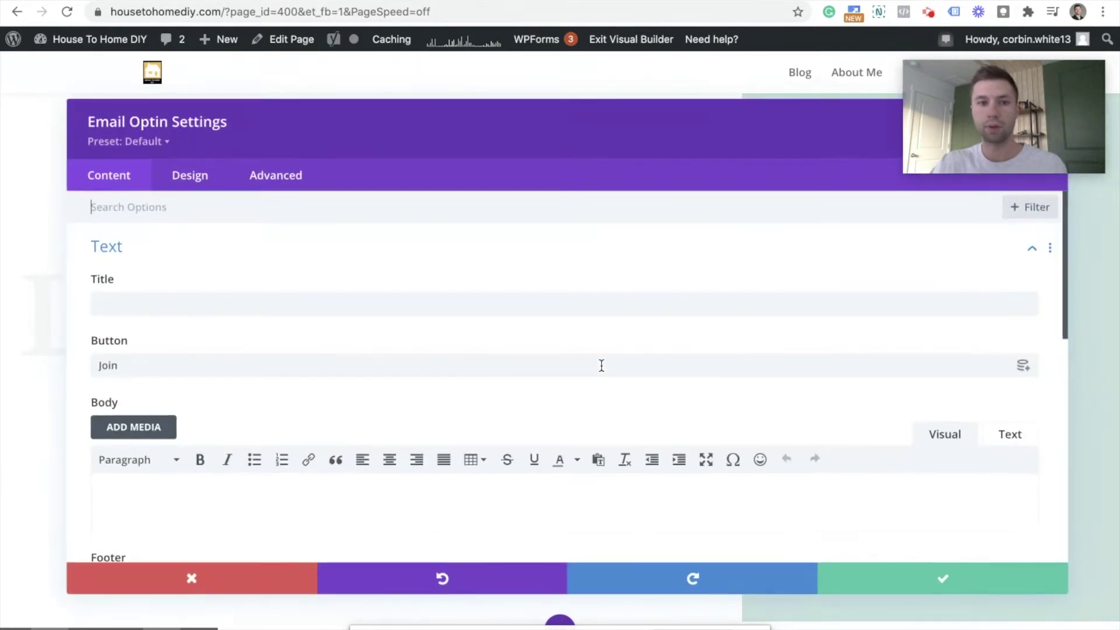
pyautogui.scroll(-5, 352, 322)
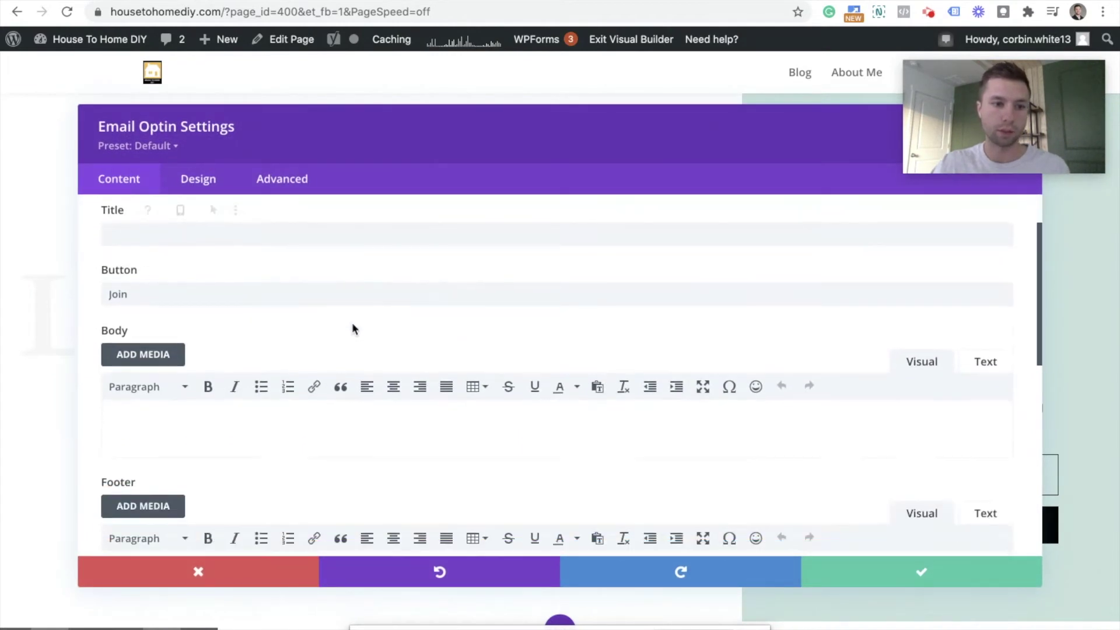
pyautogui.scroll(-3, 352, 322)
pyautogui.scroll(1, 344, 322)
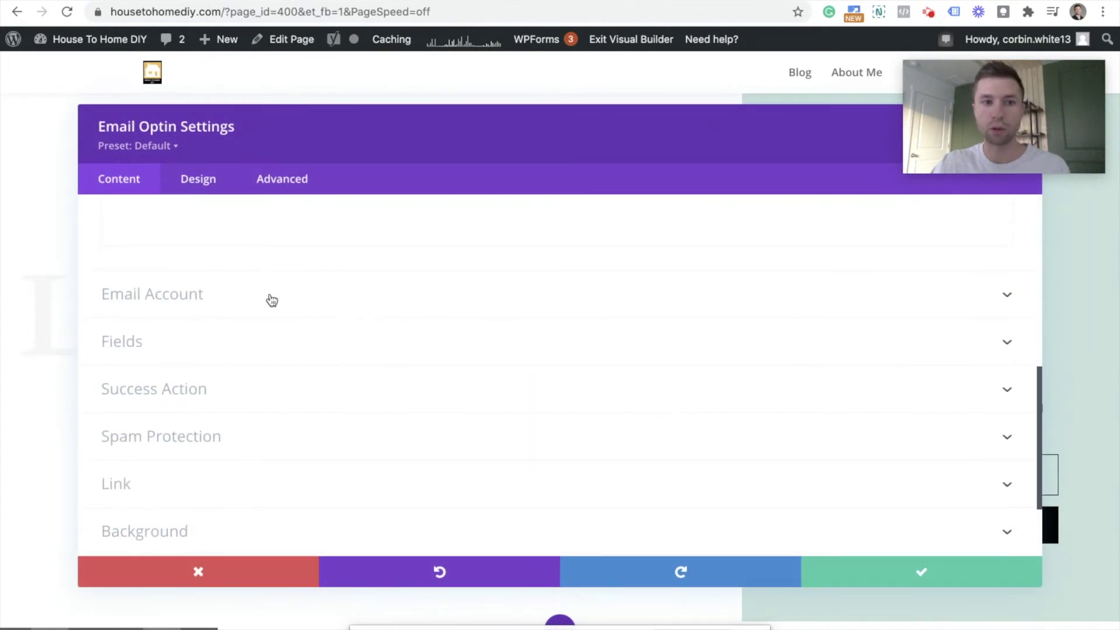
pyautogui.click(494, 295)
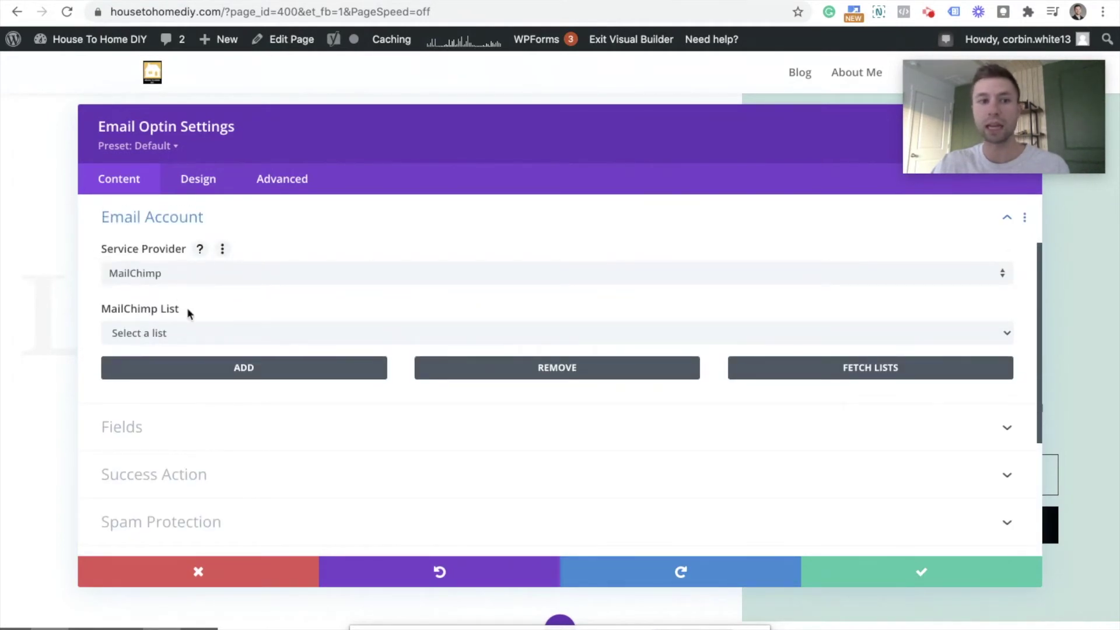
# Step: Keep MailChimp as the service provider, close the empty list dropdown, and choose ADD
pyautogui.click(196, 275)
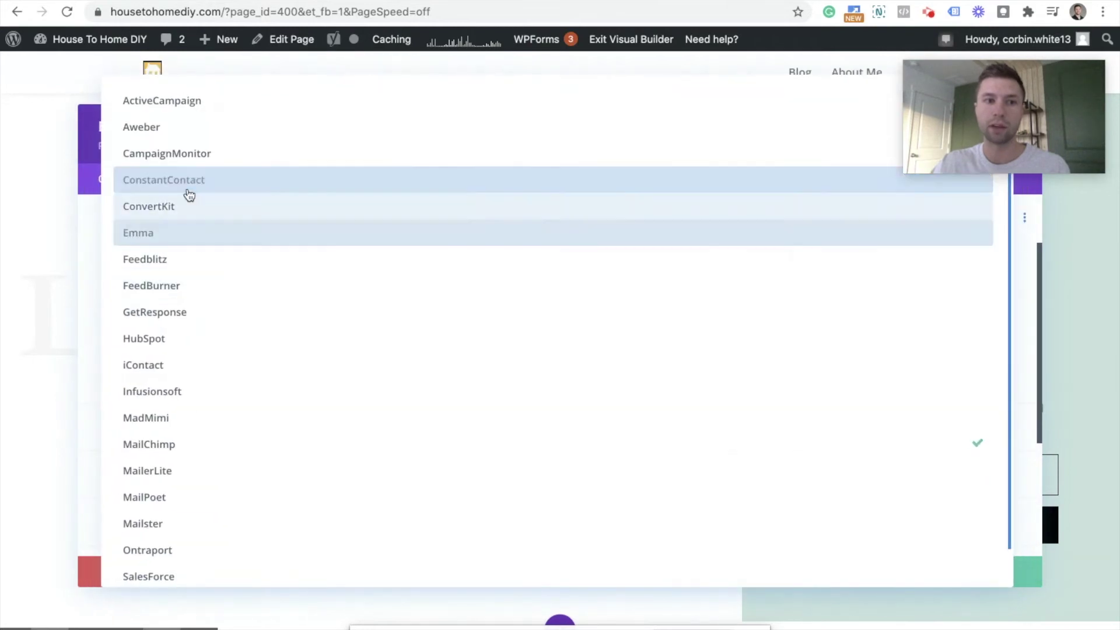
pyautogui.click(90, 321)
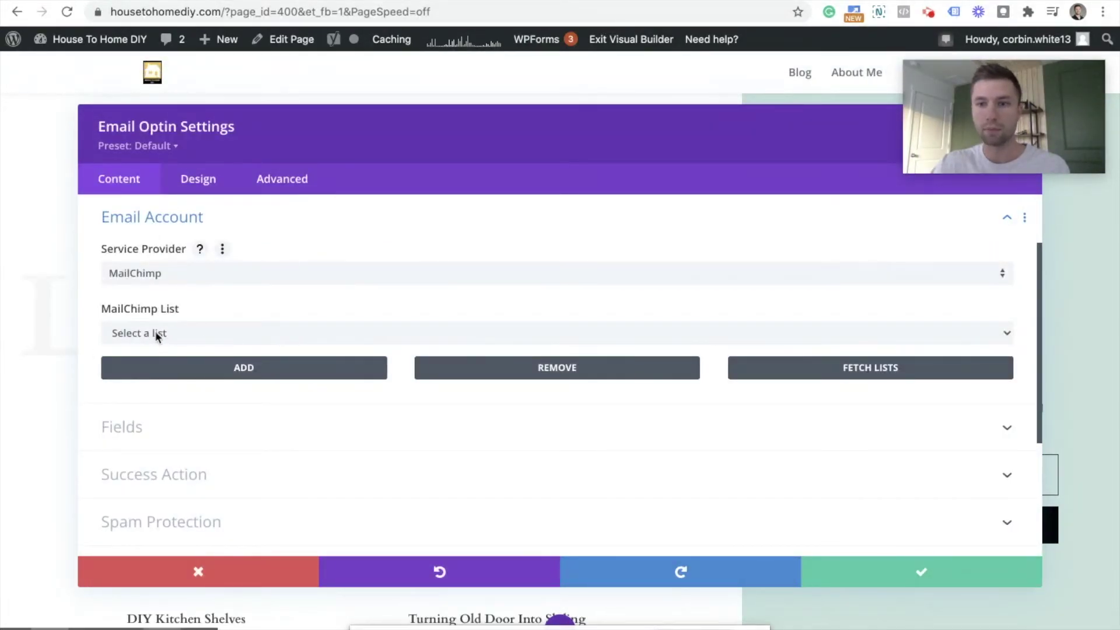
pyautogui.click(210, 332)
pyautogui.click(210, 332)
pyautogui.click(204, 333)
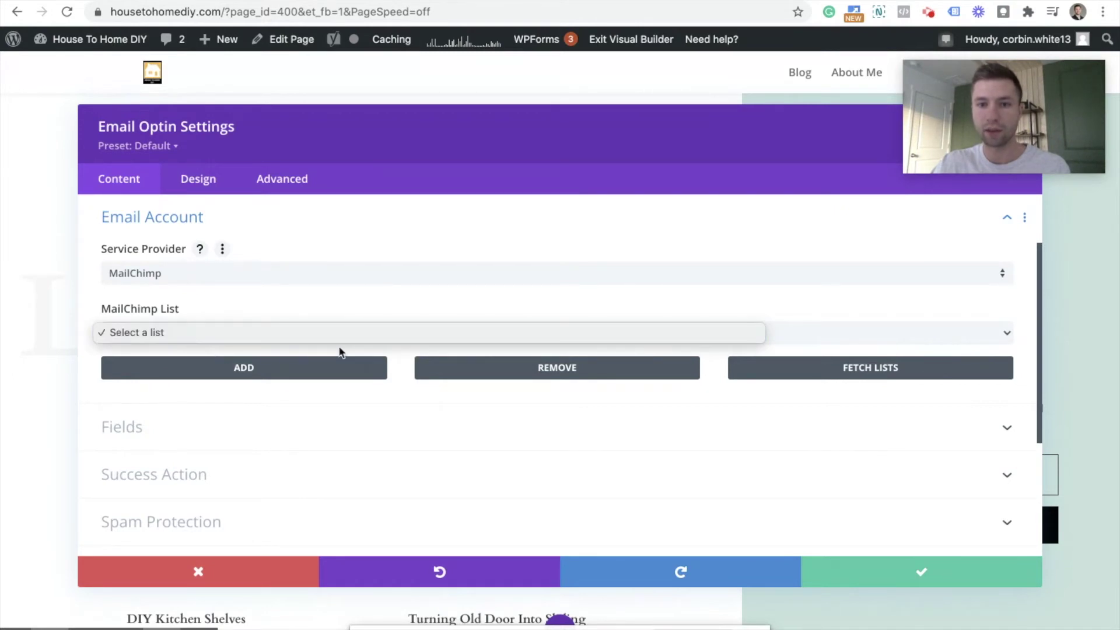
pyautogui.click(310, 339)
pyautogui.click(252, 368)
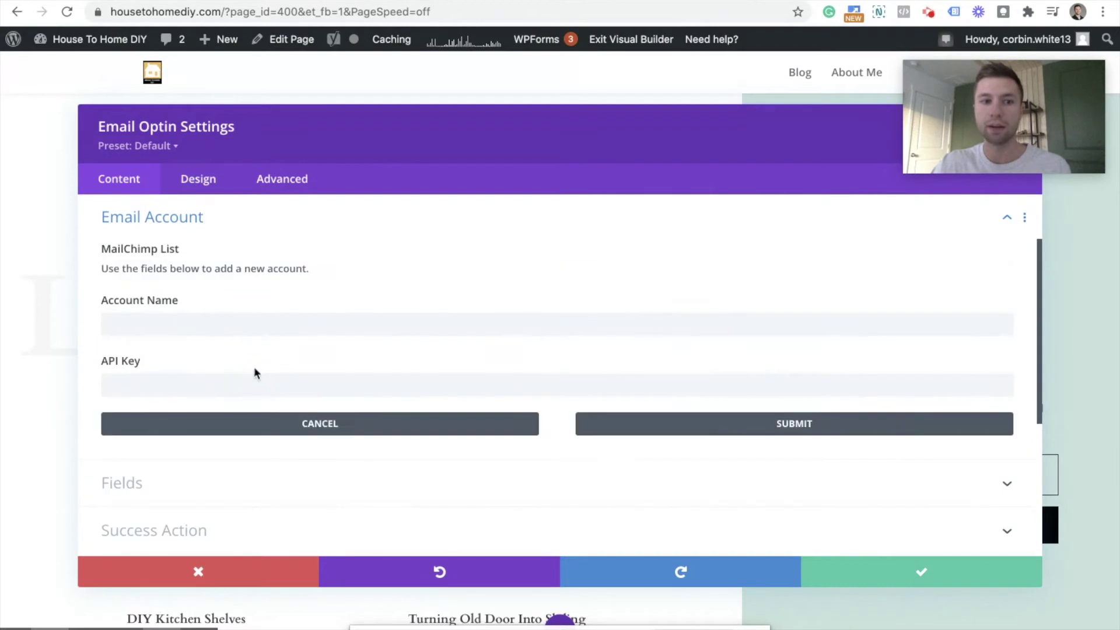
# Step: Enter account name 'Housetohomediy Subscribe', paste the Mailchimp API key, and submit
pyautogui.click(217, 322)
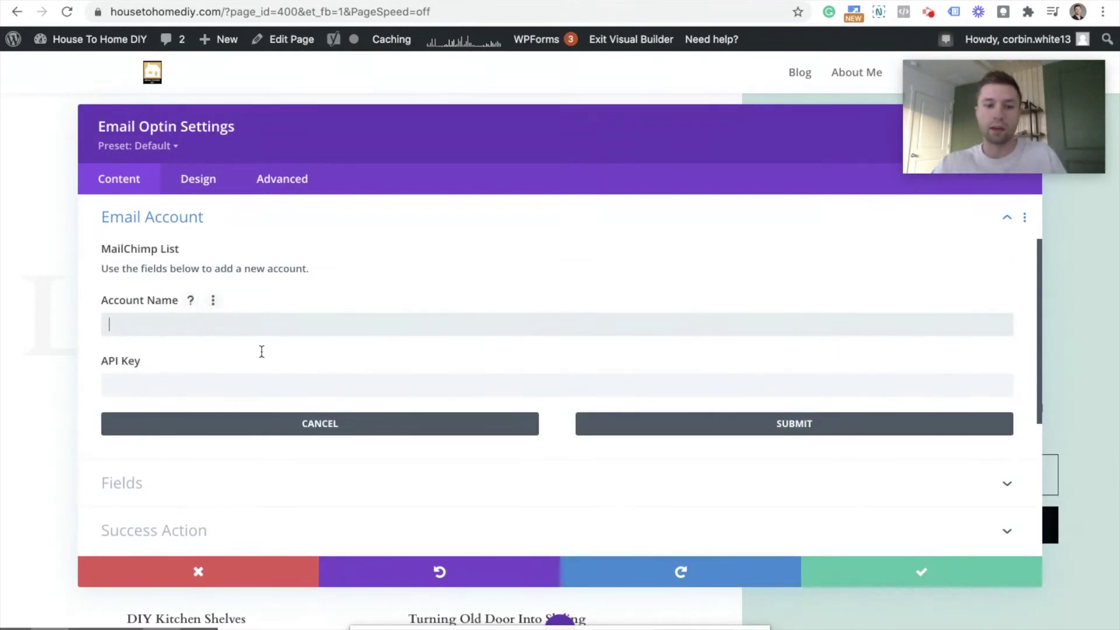
pyautogui.write('Housetom')
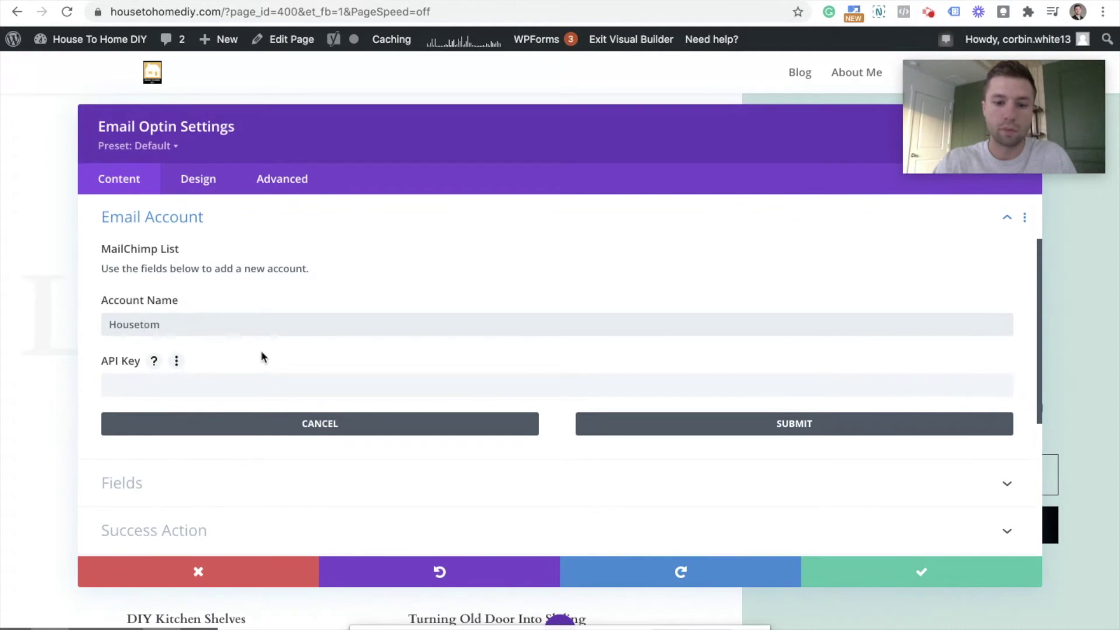
pyautogui.press('BackSpace')
pyautogui.write('homediy Subsc')
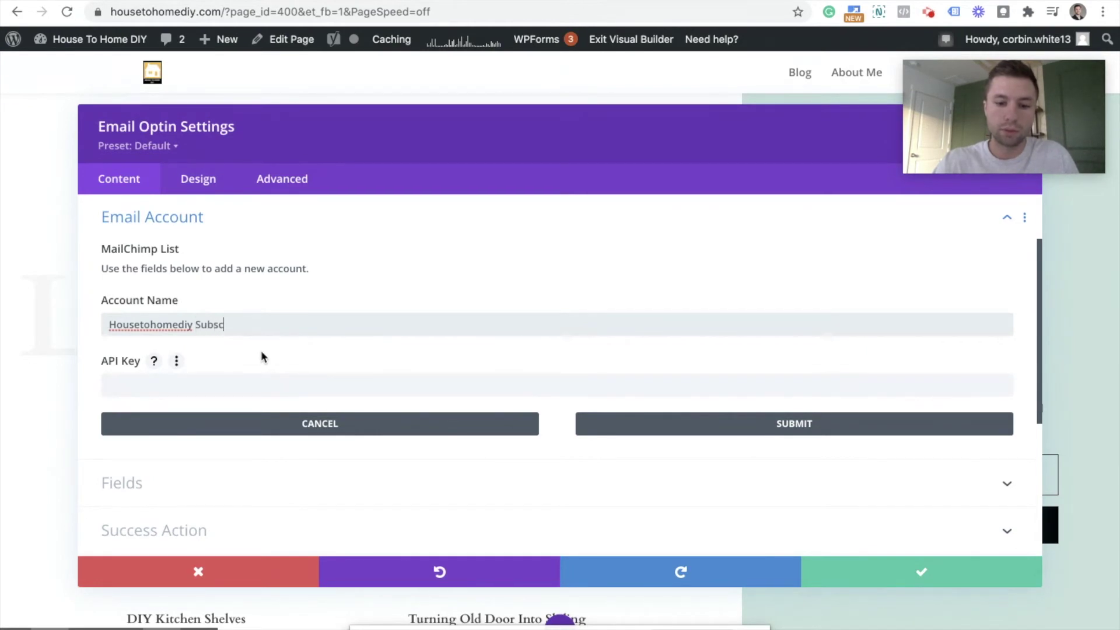
pyautogui.write('ribe')
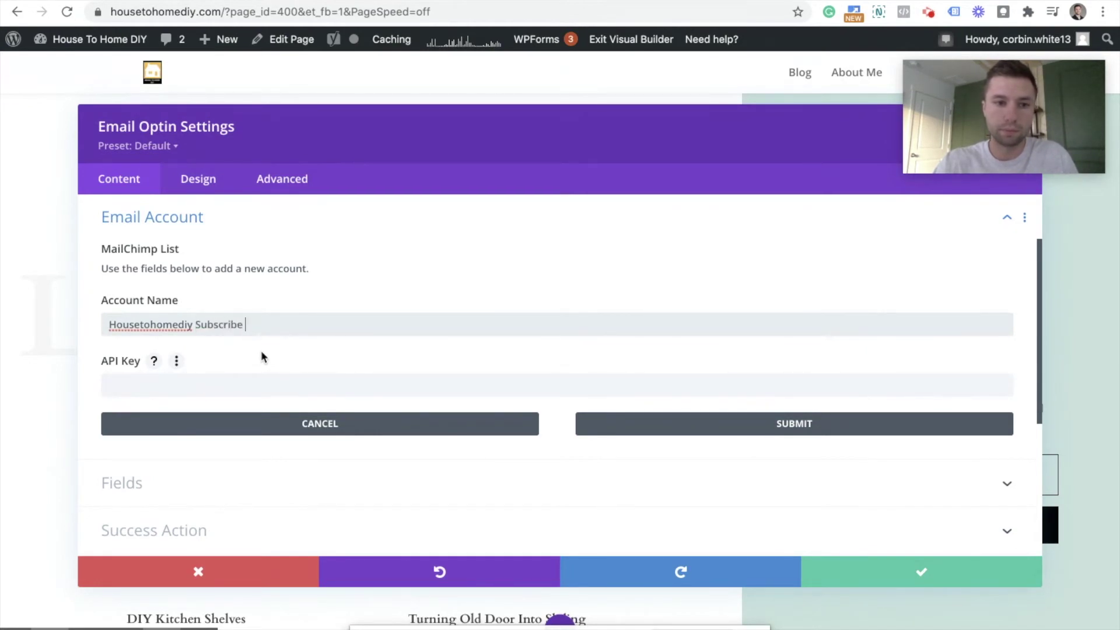
pyautogui.click(141, 385)
pyautogui.hotkey('ctrl', 'v')
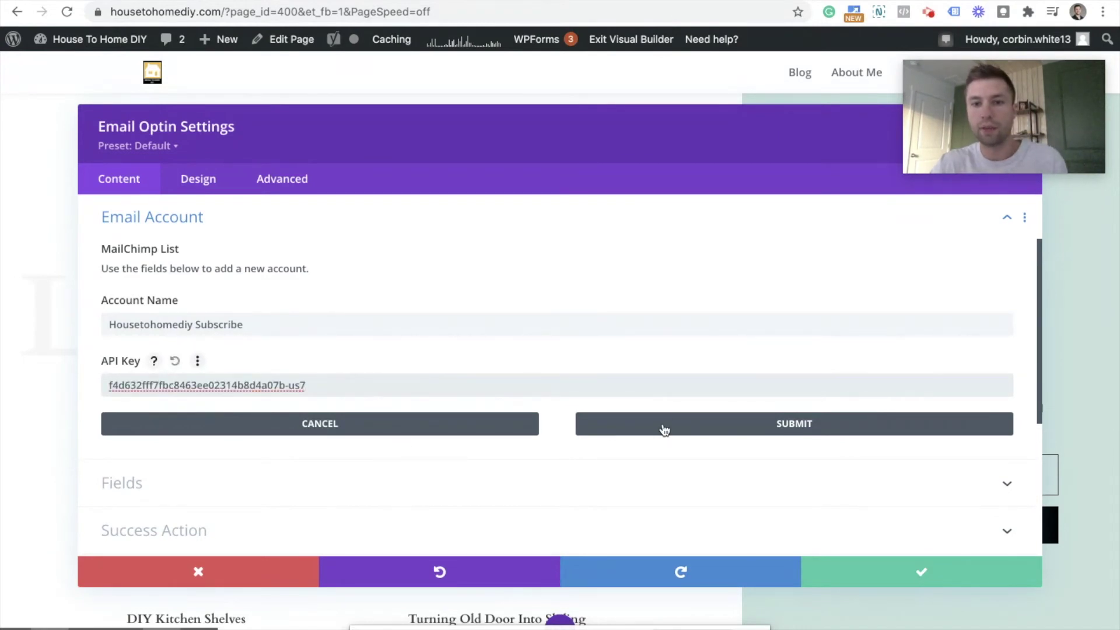
pyautogui.click(663, 430)
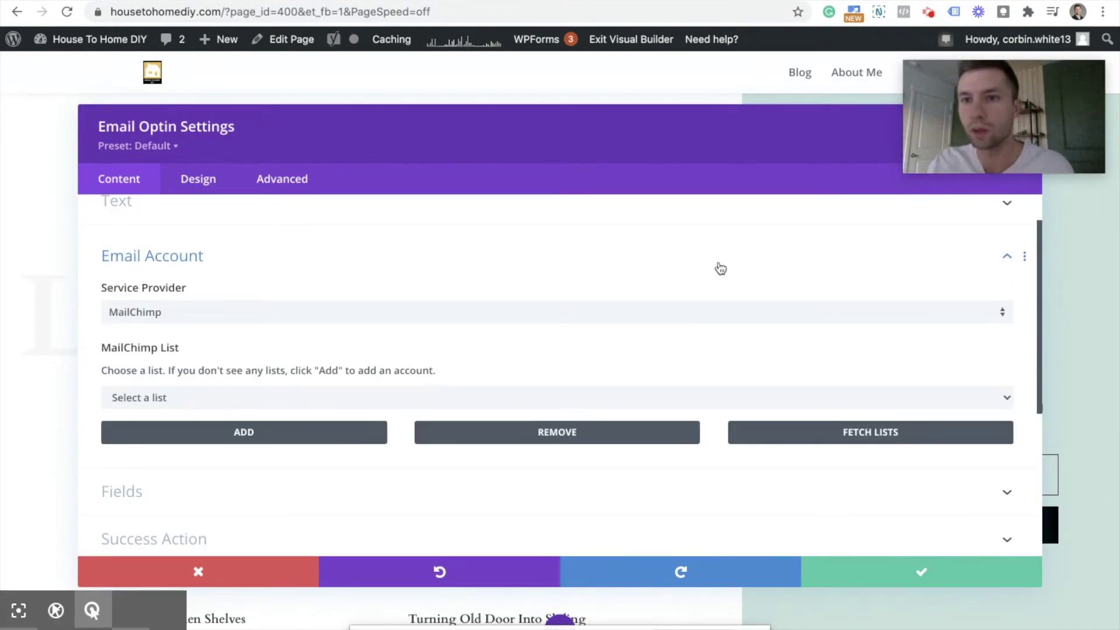
# Step: Fetch the Mailchimp lists, pick House To Home DIY, and save the optin settings
pyautogui.click(843, 437)
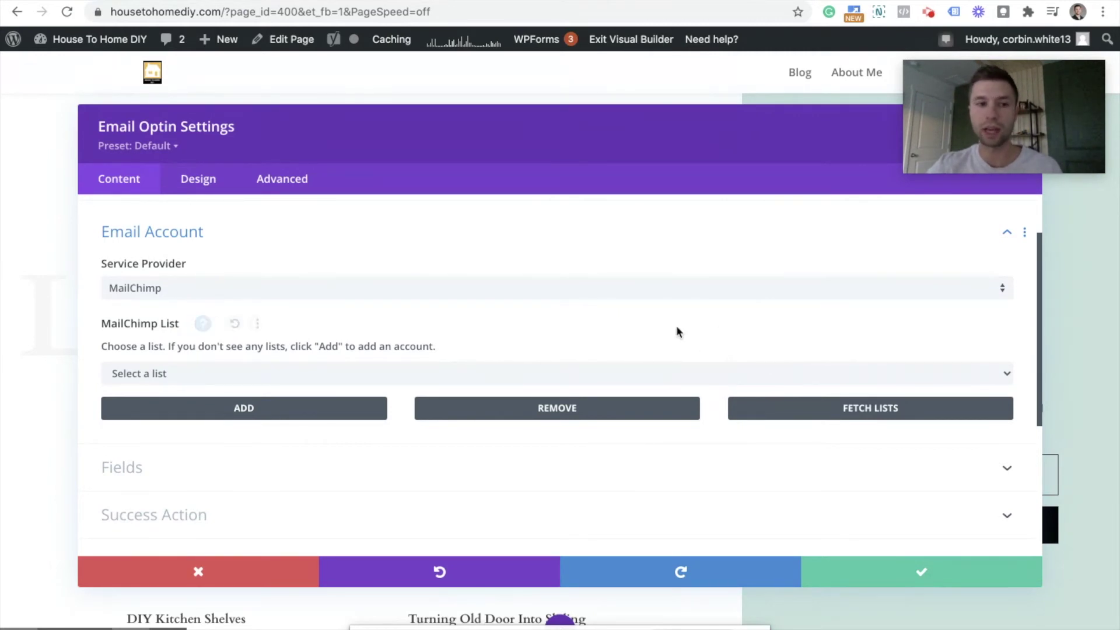
pyautogui.click(1003, 376)
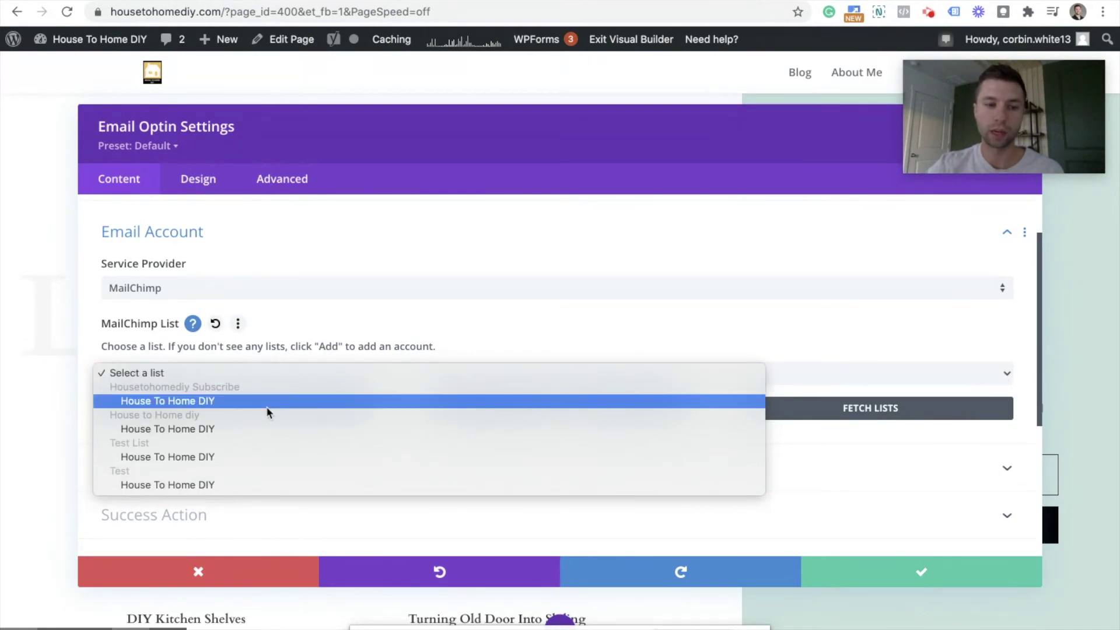
pyautogui.click(250, 402)
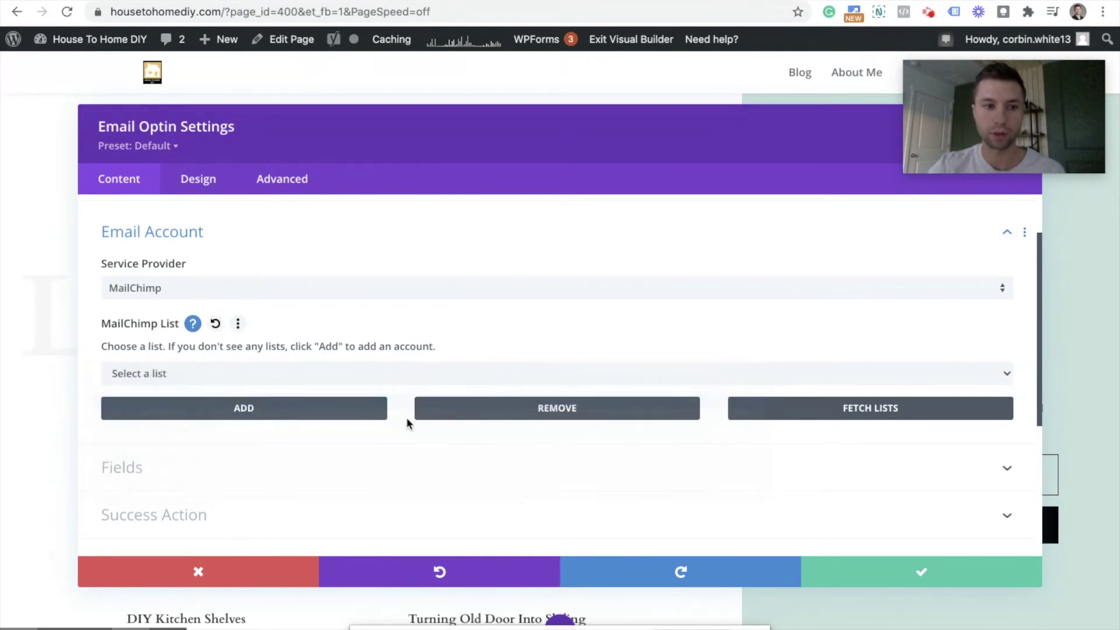
pyautogui.scroll(-1, 788, 341)
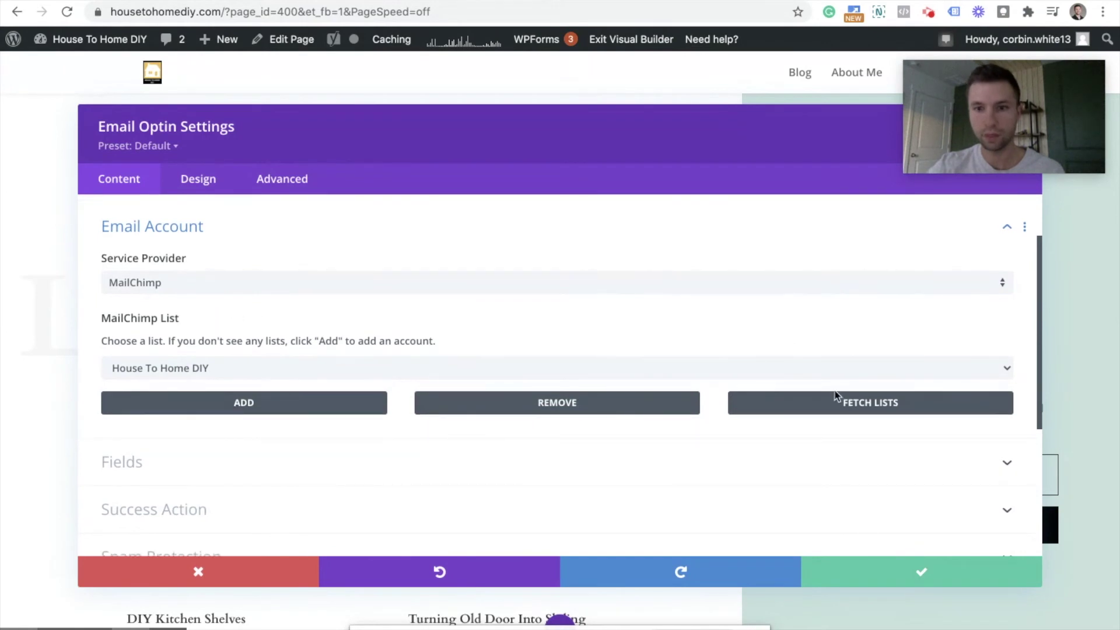
pyautogui.click(897, 575)
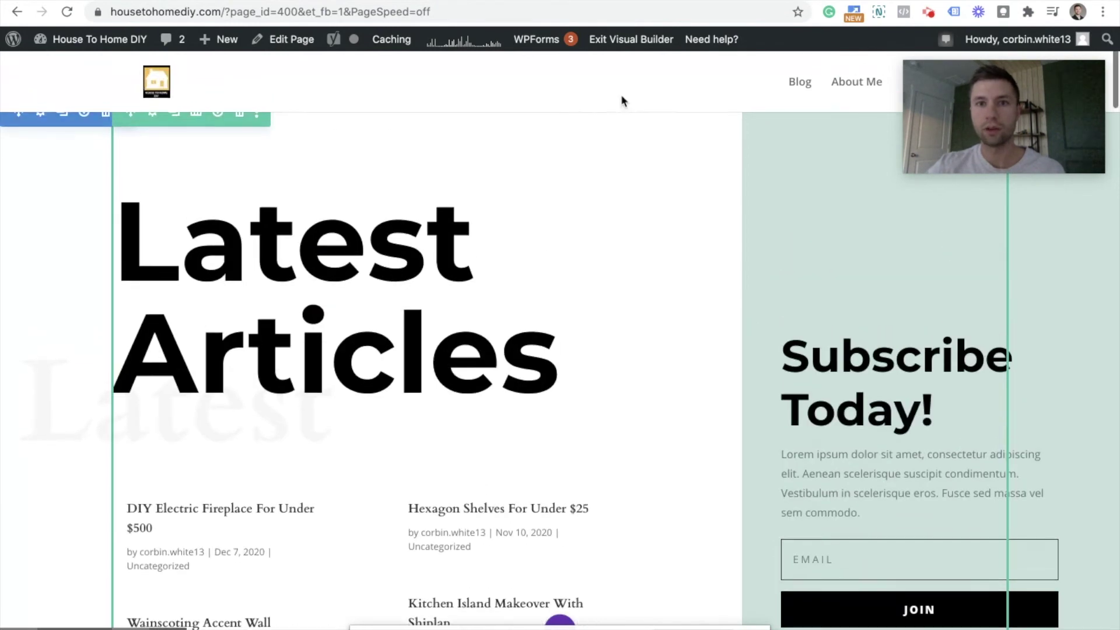
# Step: Save and exit the Visual Builder, then select the live page's email field
pyautogui.click(639, 41)
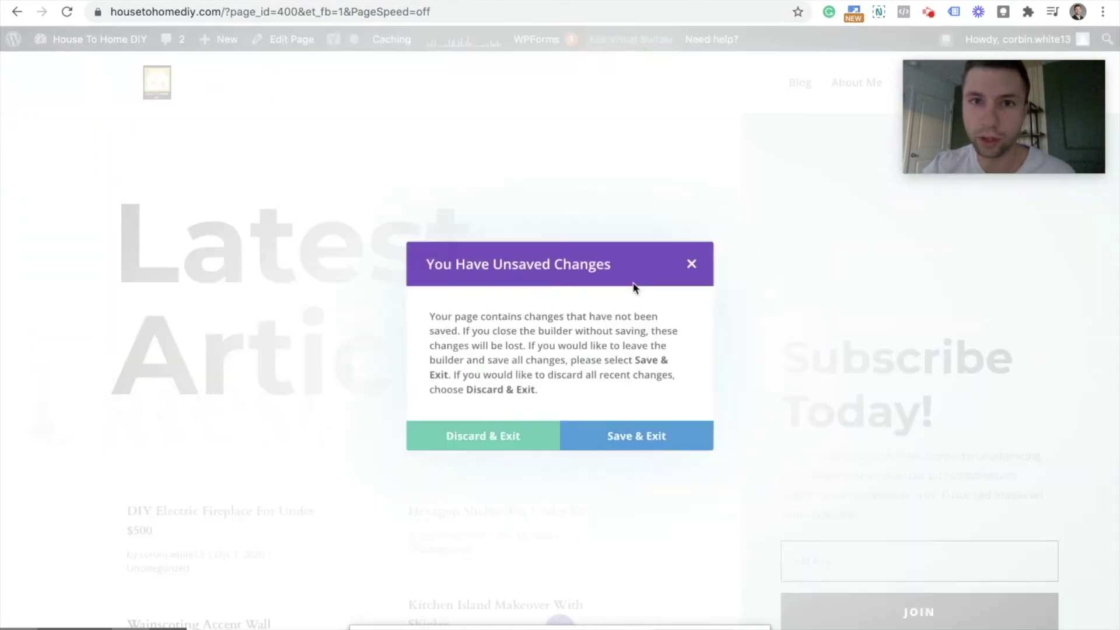
pyautogui.click(622, 445)
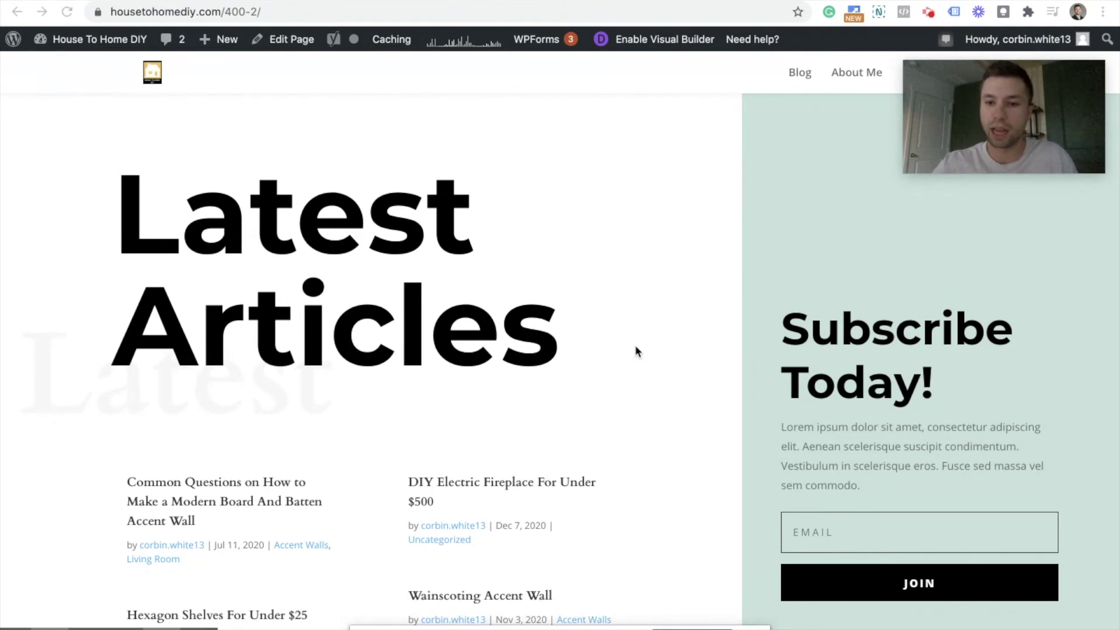
pyautogui.scroll(-2, 835, 362)
pyautogui.click(819, 464)
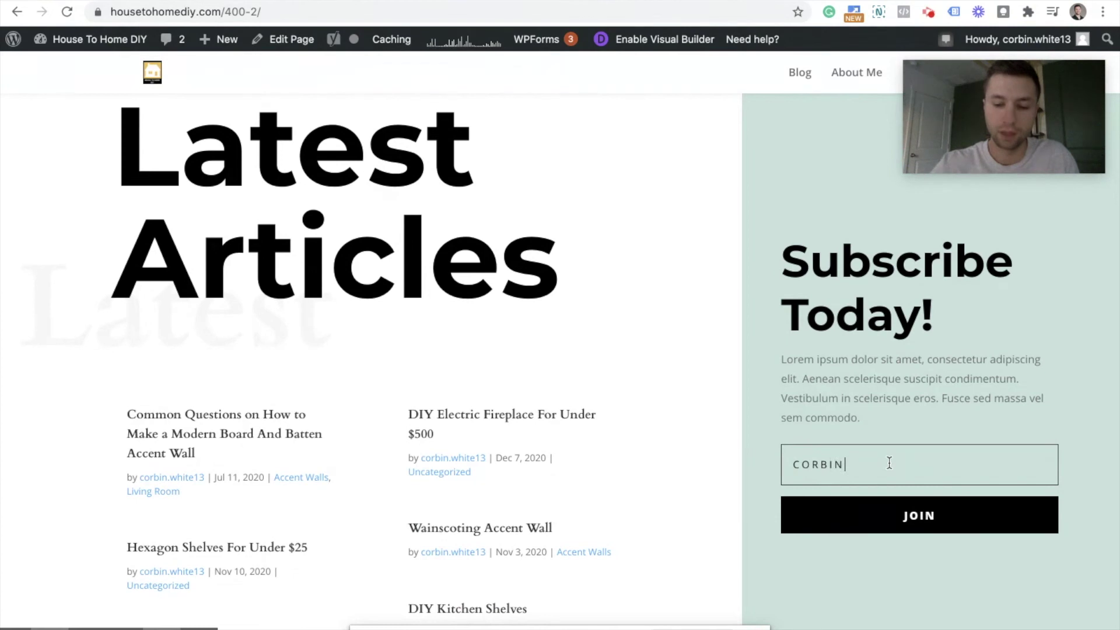
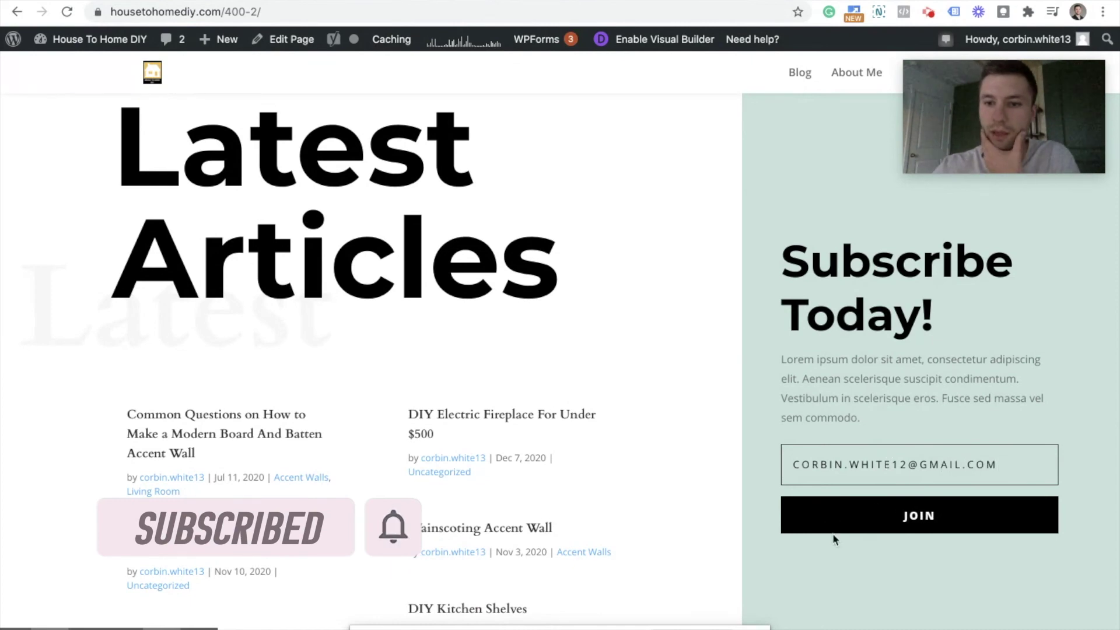
# Step: Enter a test email address in the Subscribe Today form and submit it with JOIN
pyautogui.click(880, 525)
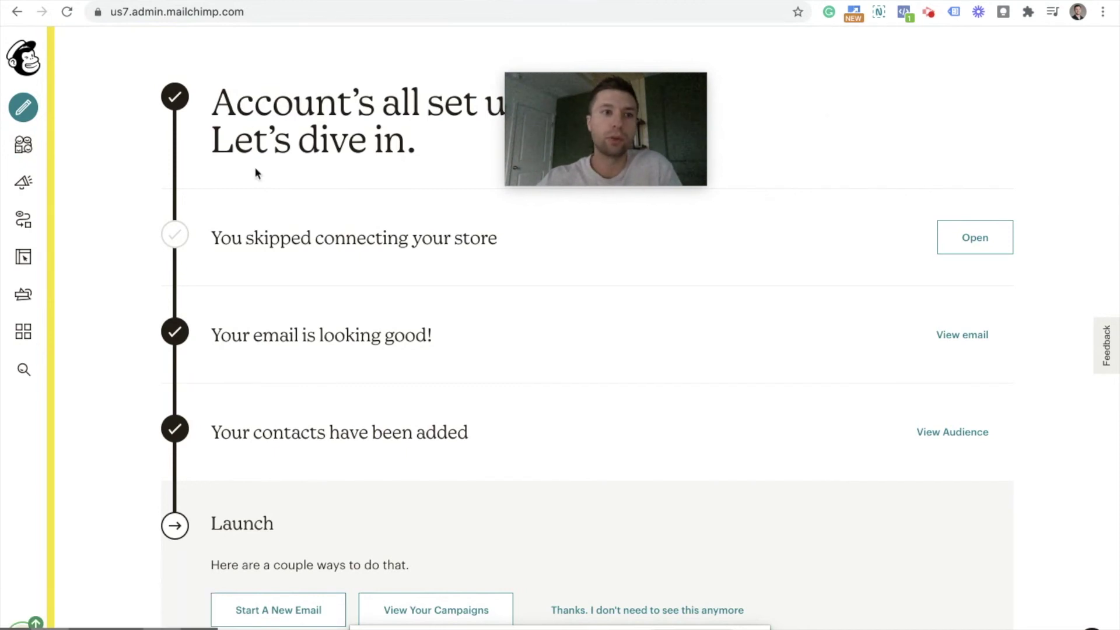
# Step: Open the Audience section and view the House To Home DIY contacts
pyautogui.click(26, 150)
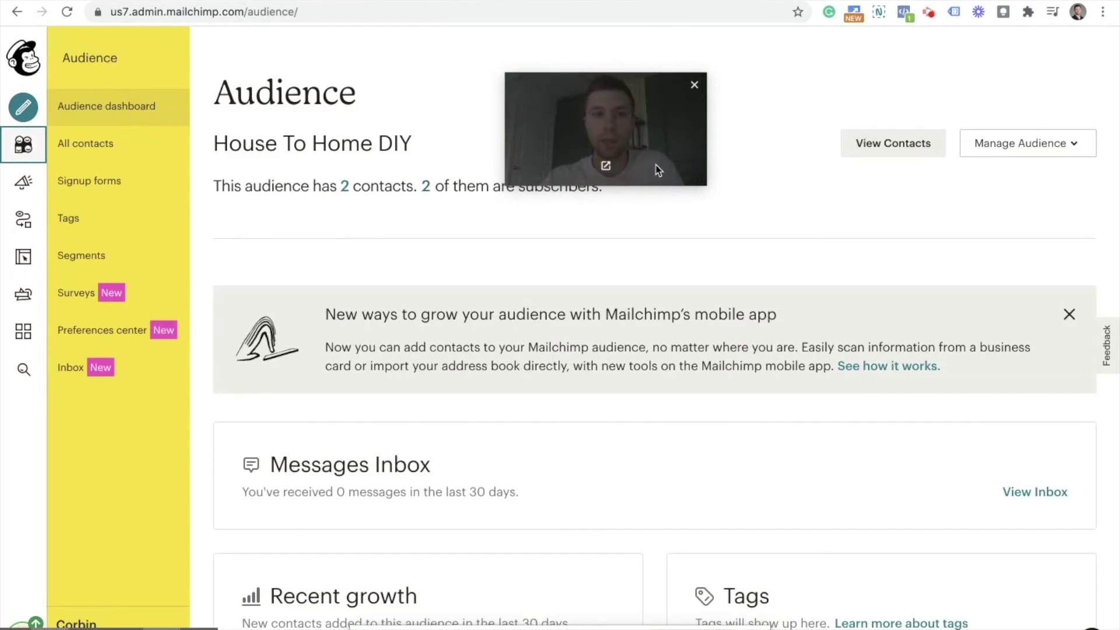
pyautogui.click(881, 144)
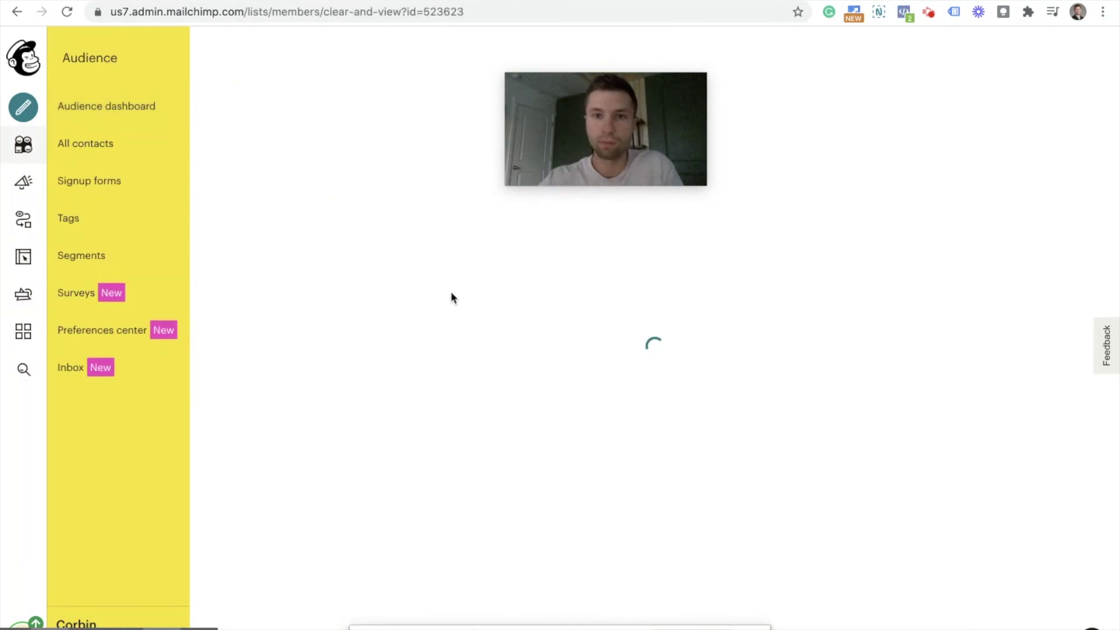